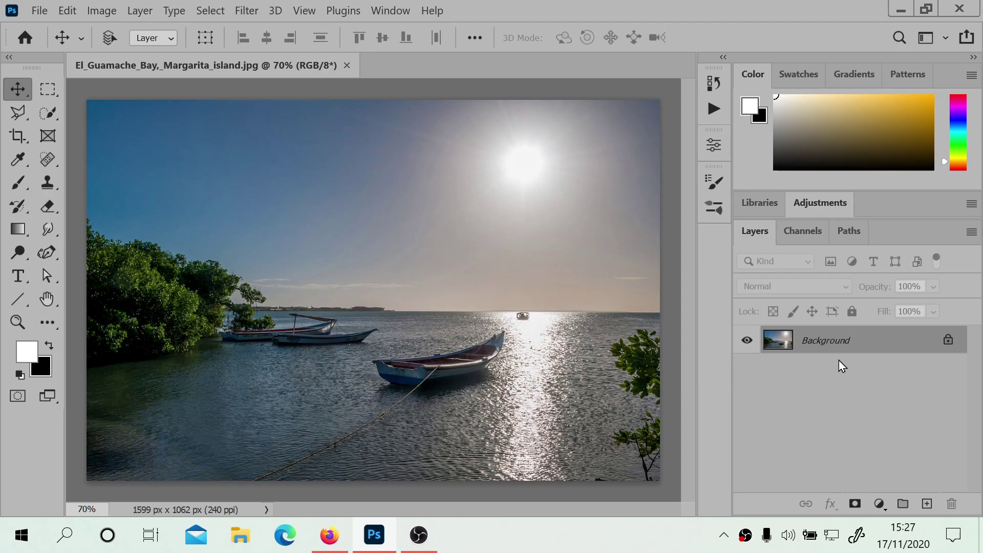
Duplicate the Background layer and set the Background copy's blend mode to Screen.
{"action": "right_click", "coordinate": [838, 343]}
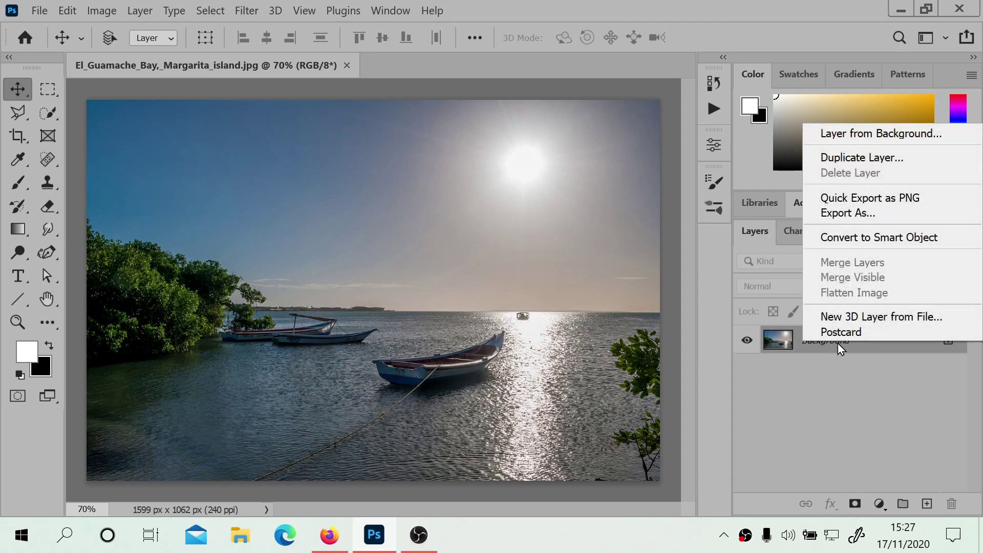
{"action": "left_click", "coordinate": [870, 158]}
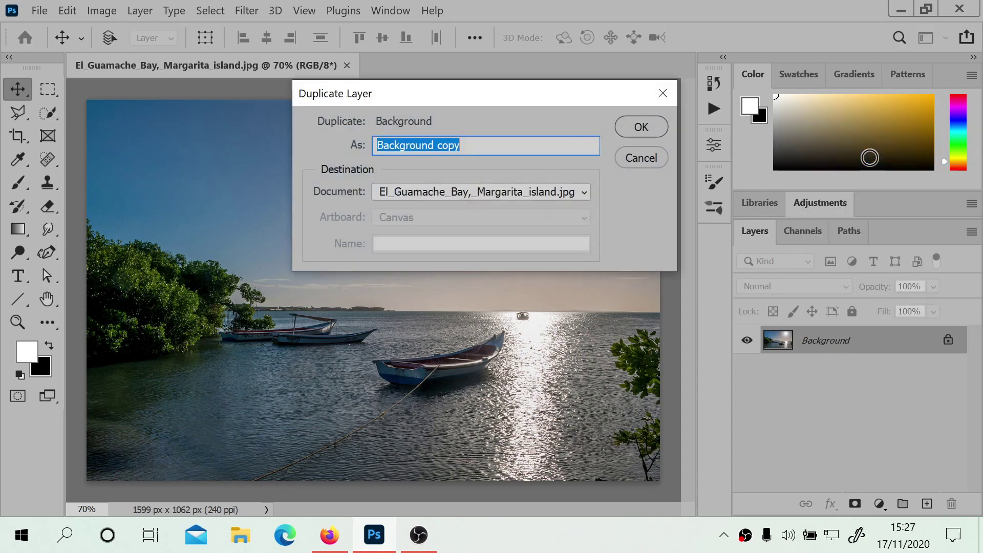
{"action": "left_click", "coordinate": [637, 125]}
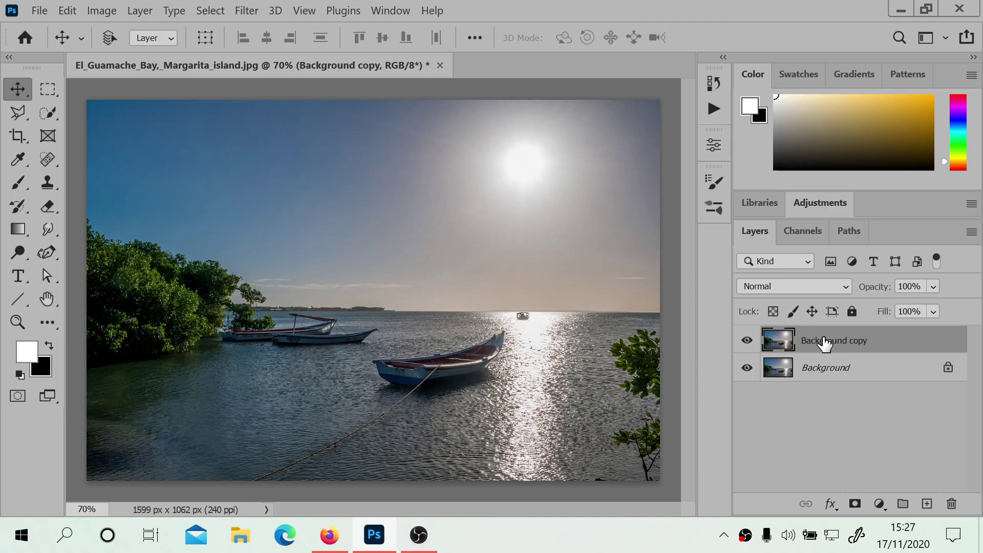
{"action": "left_click", "coordinate": [815, 288]}
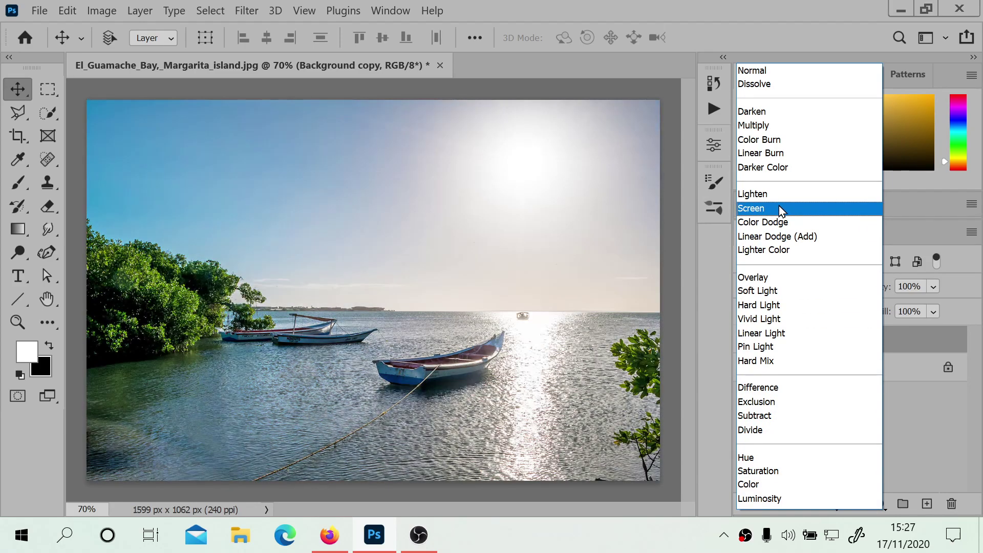
{"action": "left_click", "coordinate": [779, 207]}
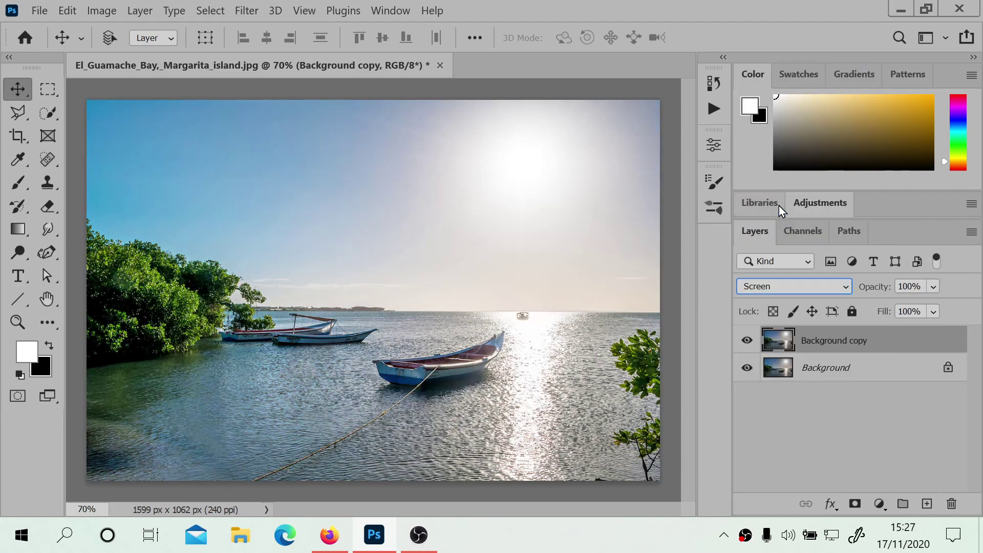
Apply a Zoom Radial Blur with amount 88 to the Background copy, centred toward the sun.
{"action": "left_click", "coordinate": [247, 11]}
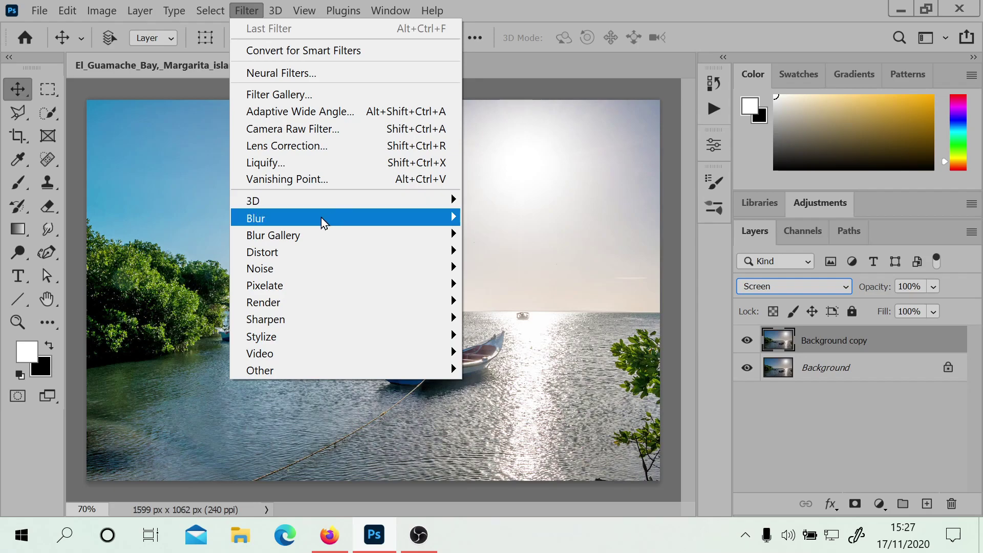
{"action": "mouse_move", "coordinate": [395, 220]}
{"action": "left_click", "coordinate": [498, 341]}
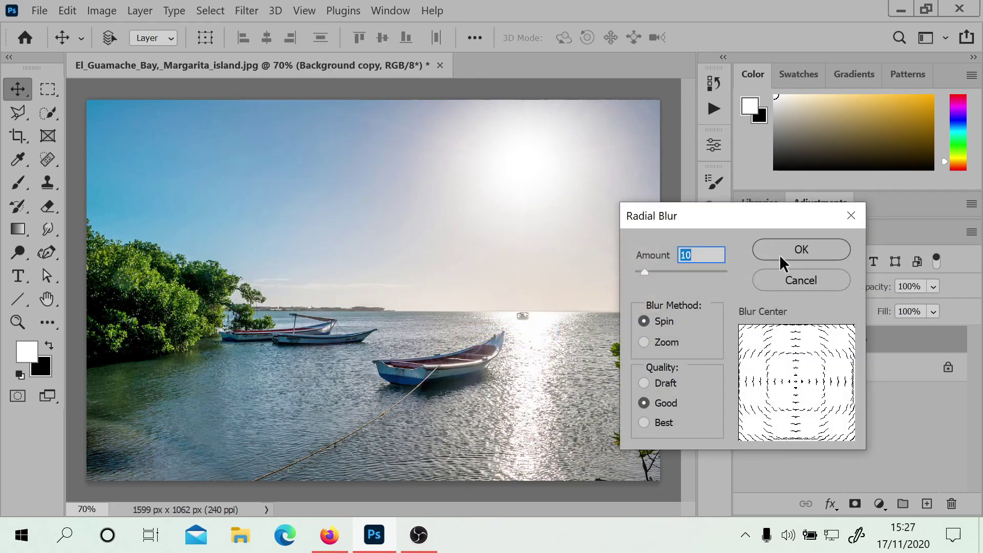
{"action": "left_click", "coordinate": [644, 342]}
{"action": "left_click_drag", "start_coordinate": [700, 271], "coordinate": [714, 272]}
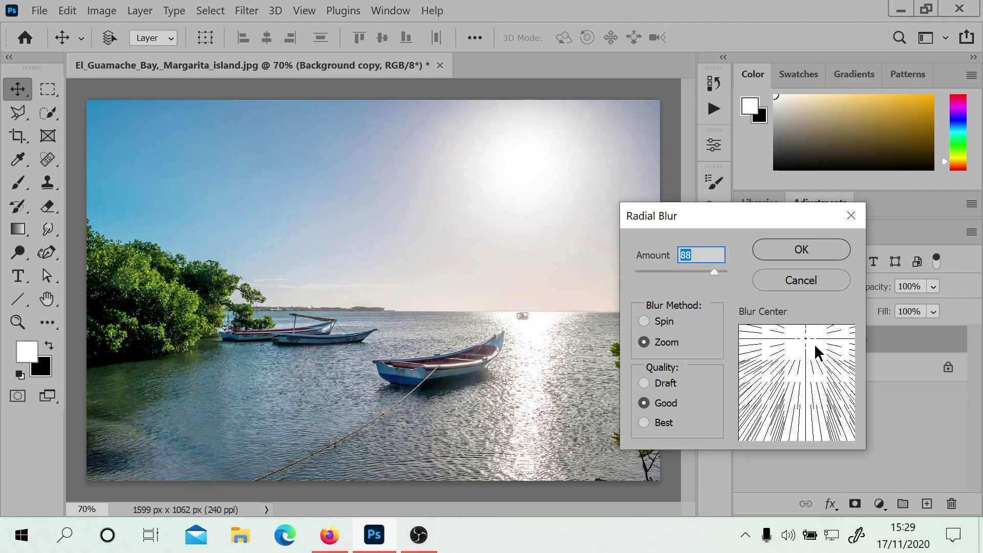
{"action": "left_click_drag", "start_coordinate": [807, 338], "coordinate": [818, 345]}
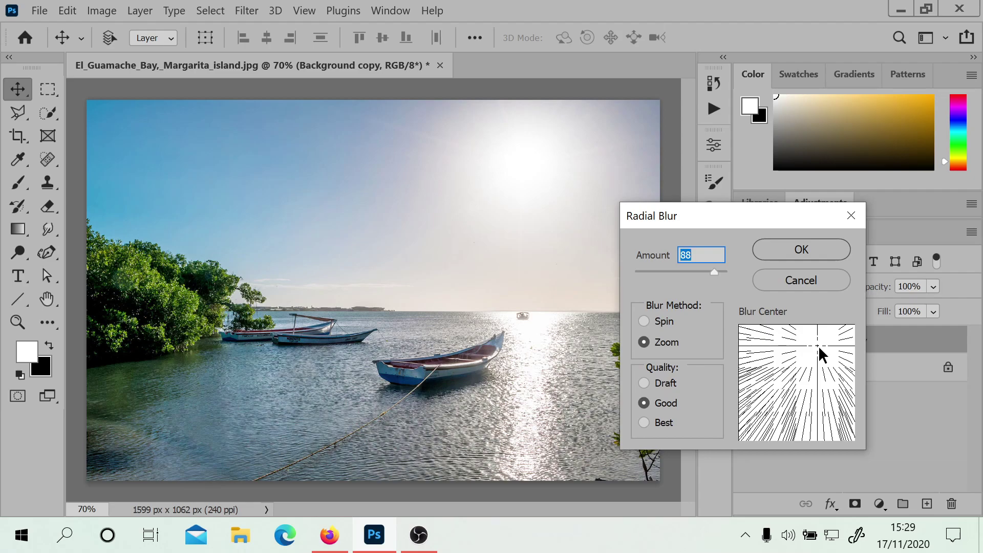
{"action": "left_click", "coordinate": [786, 248]}
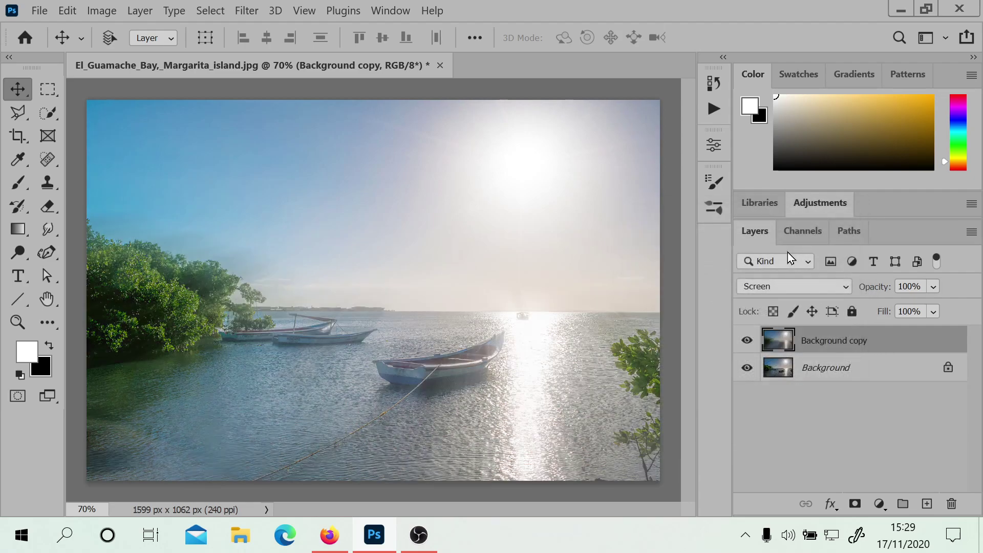
Set the Levels input sliders on the Background copy to 24, 0.31 and 238.
{"action": "left_click", "coordinate": [140, 11]}
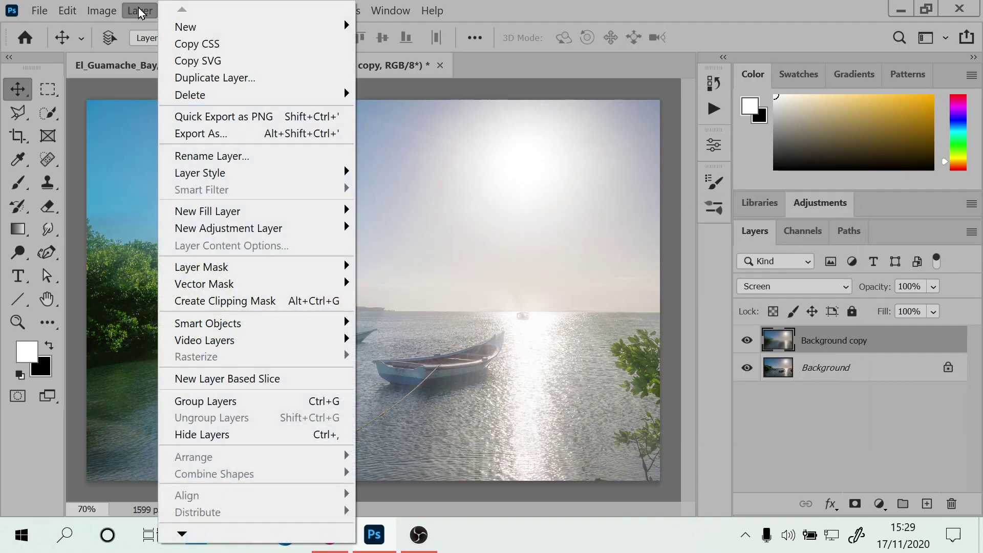
{"action": "mouse_move", "coordinate": [103, 12]}
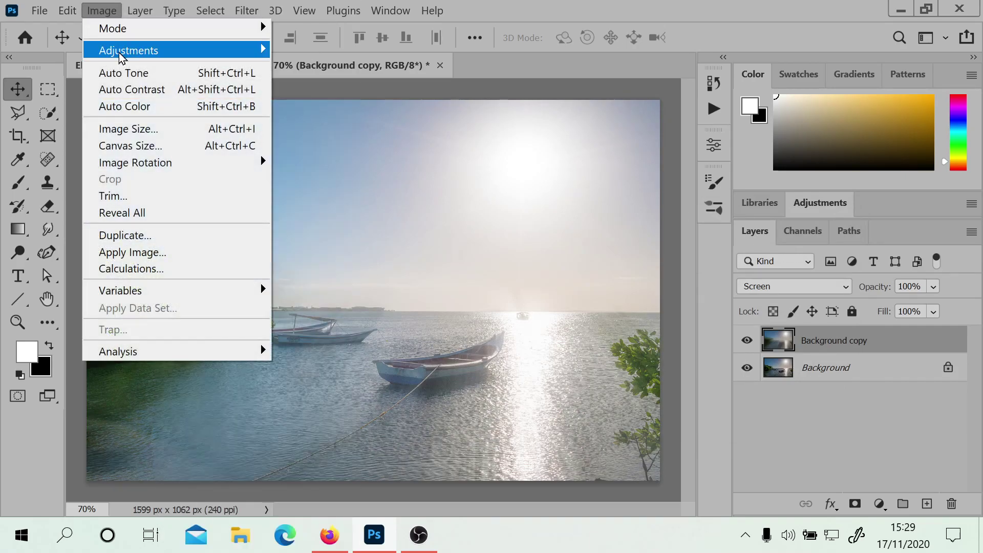
{"action": "mouse_move", "coordinate": [127, 50]}
{"action": "left_click", "coordinate": [360, 69]}
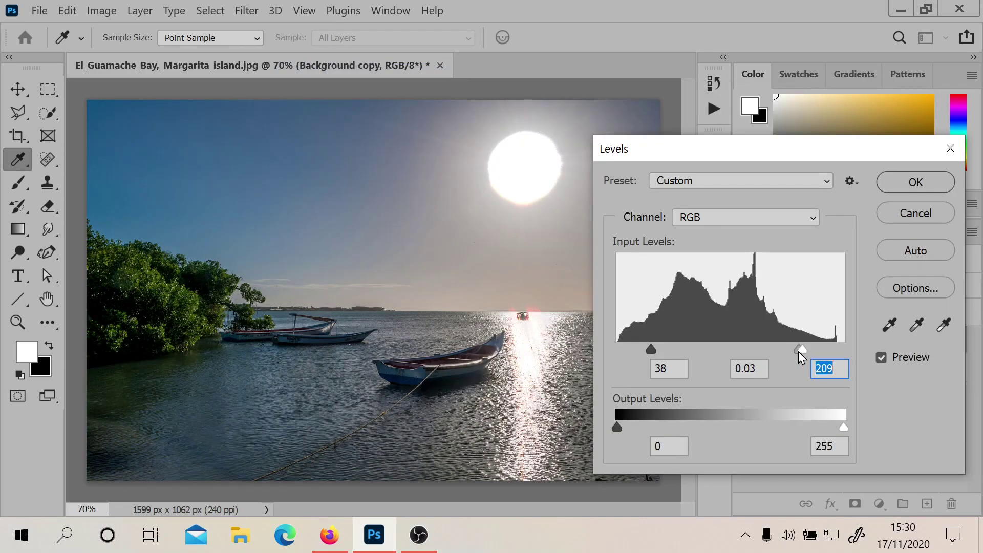
{"action": "left_click_drag", "start_coordinate": [799, 352], "coordinate": [763, 328]}
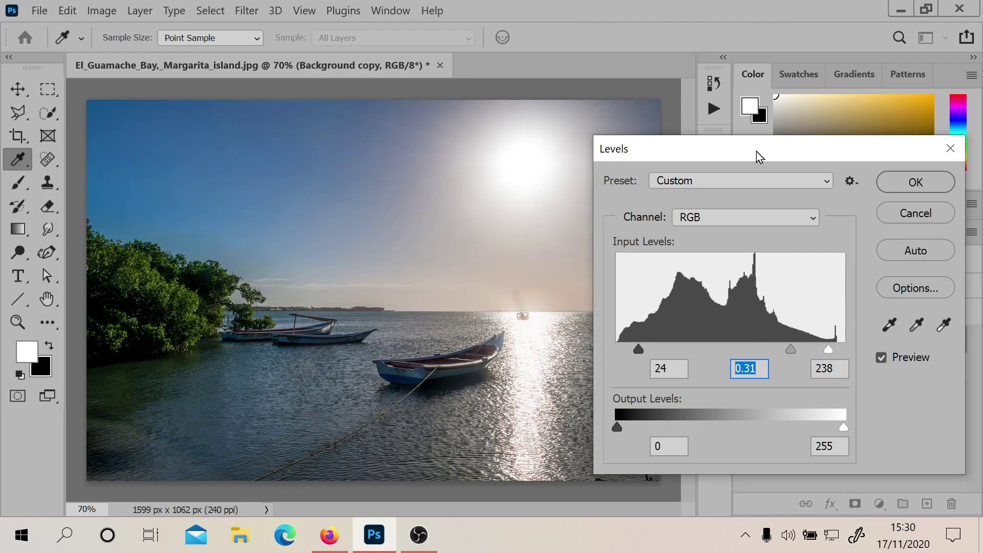
{"action": "left_click_drag", "start_coordinate": [757, 154], "coordinate": [726, 181]}
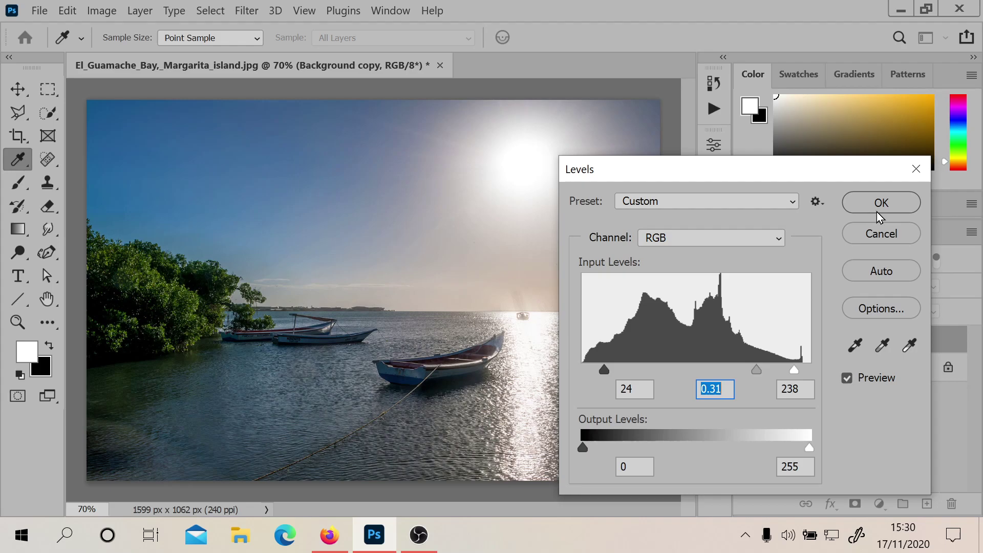
Apply the Levels, then colorize the rays layer gold at Hue +44, Saturation +70, Lightness +12.
{"action": "left_click", "coordinate": [102, 10]}
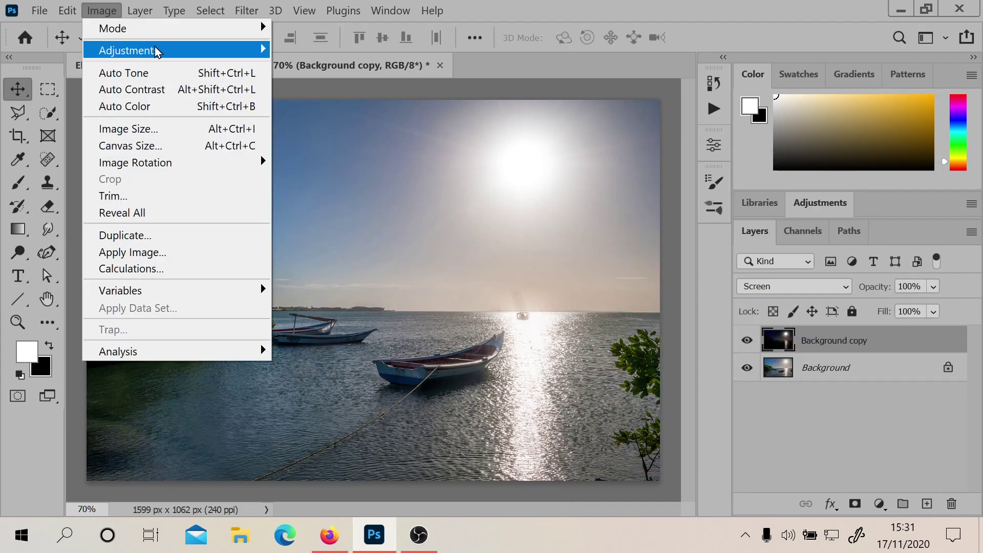
{"action": "mouse_move", "coordinate": [158, 50]}
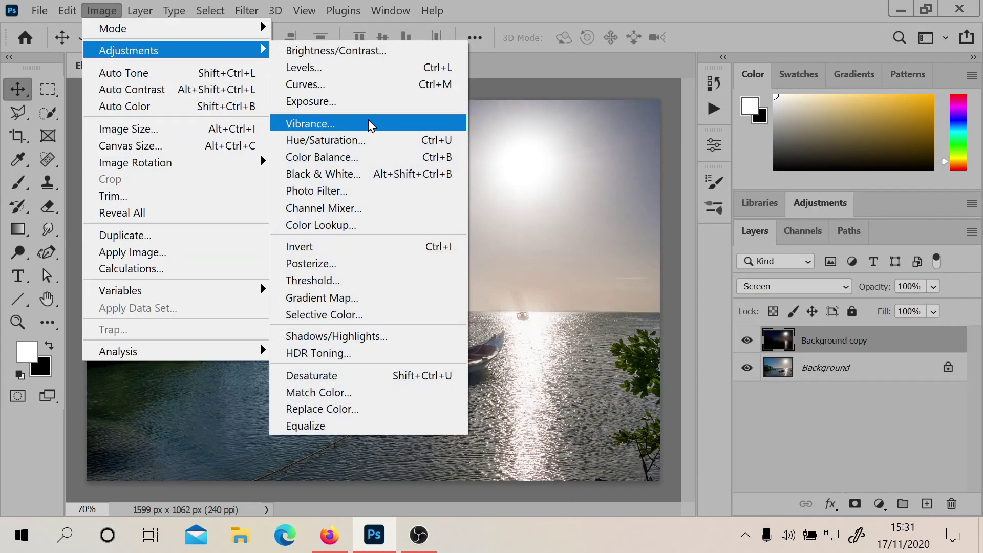
{"action": "left_click", "coordinate": [330, 146]}
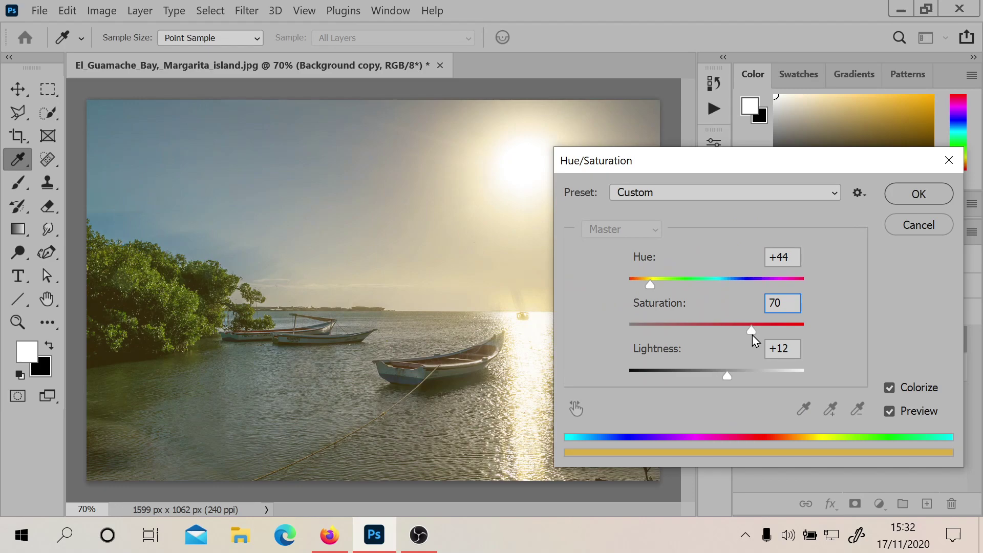
{"action": "left_click", "coordinate": [751, 331]}
{"action": "left_click", "coordinate": [906, 201]}
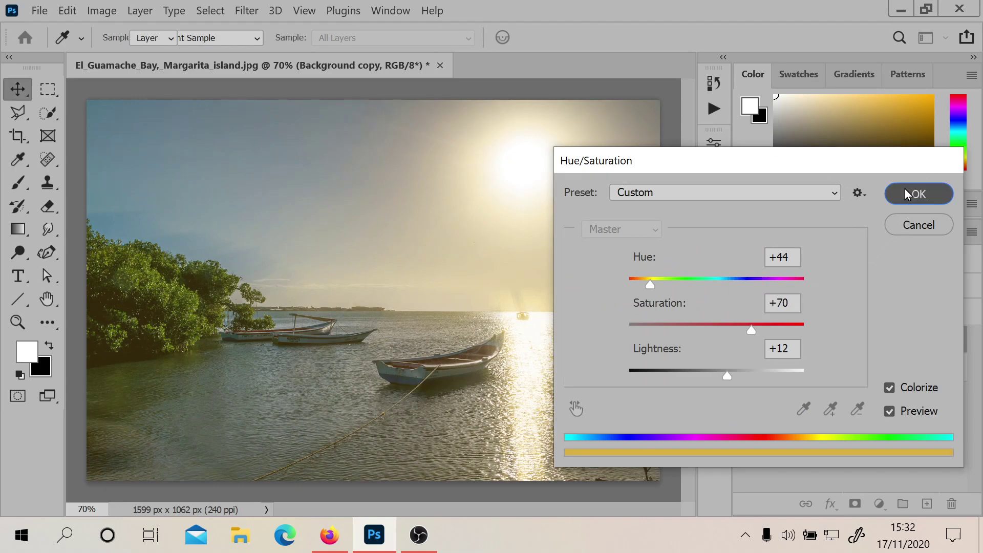
Add empty Layer 1 and set the brush to spatter tip 284 at 100 px, 15% spacing.
{"action": "left_click", "coordinate": [927, 503]}
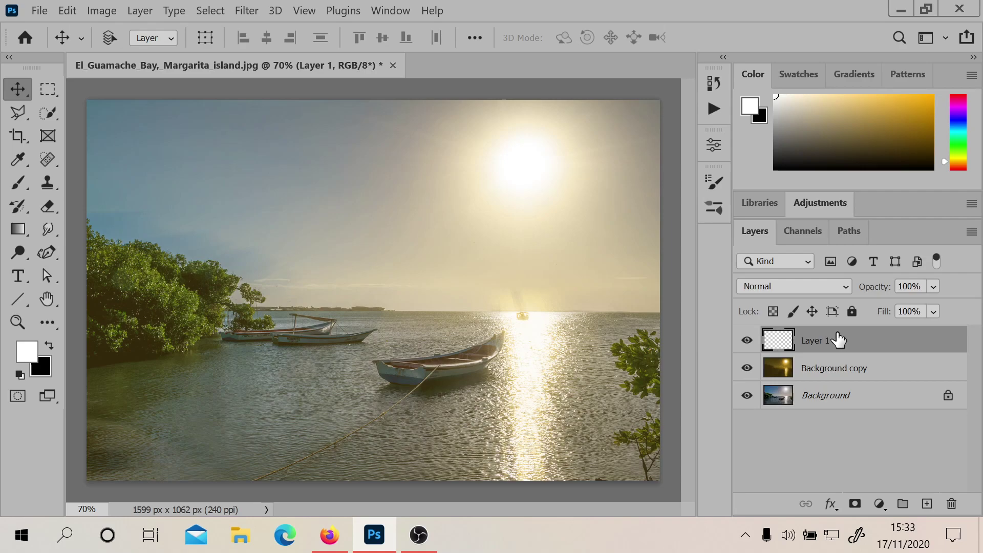
{"action": "left_click", "coordinate": [17, 183]}
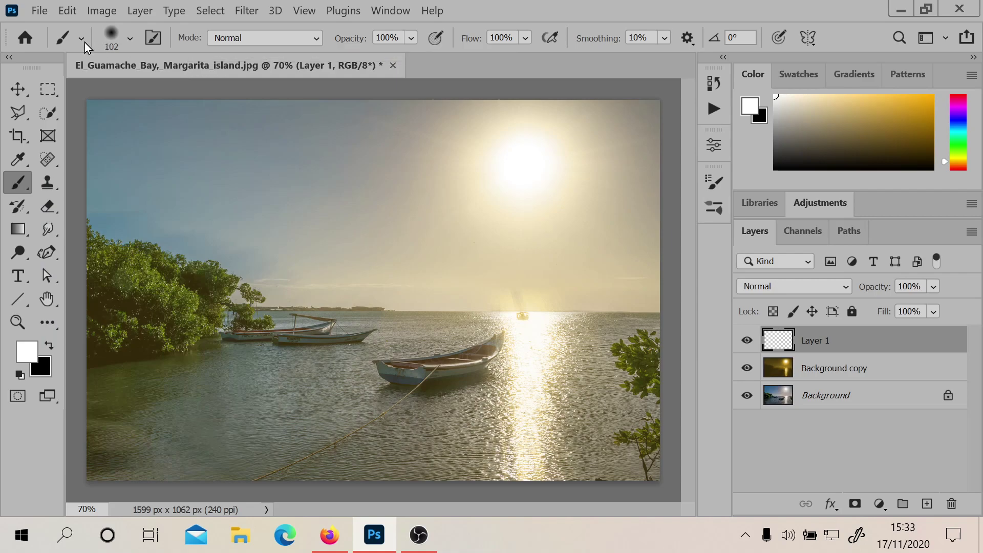
{"action": "left_click", "coordinate": [153, 44]}
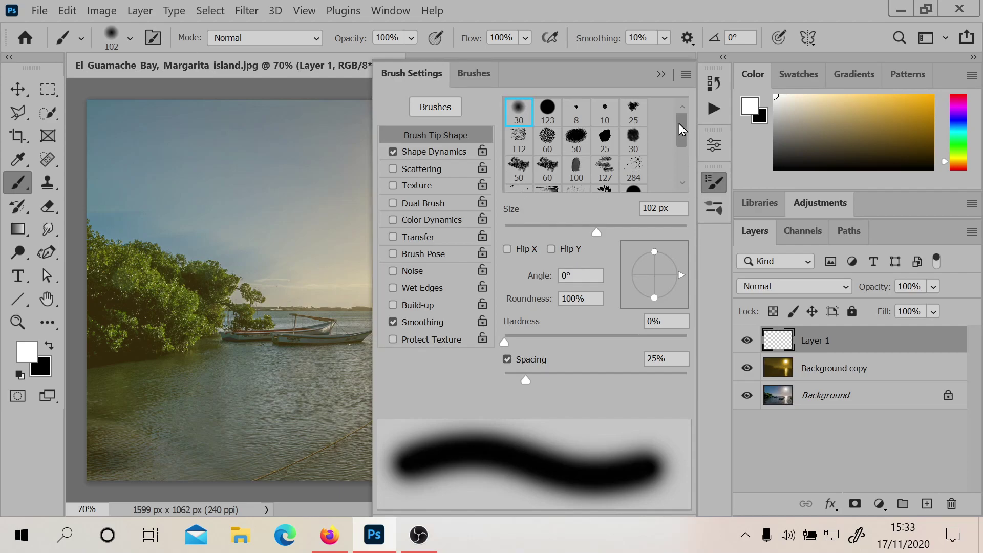
{"action": "left_click_drag", "start_coordinate": [681, 129], "coordinate": [679, 173]}
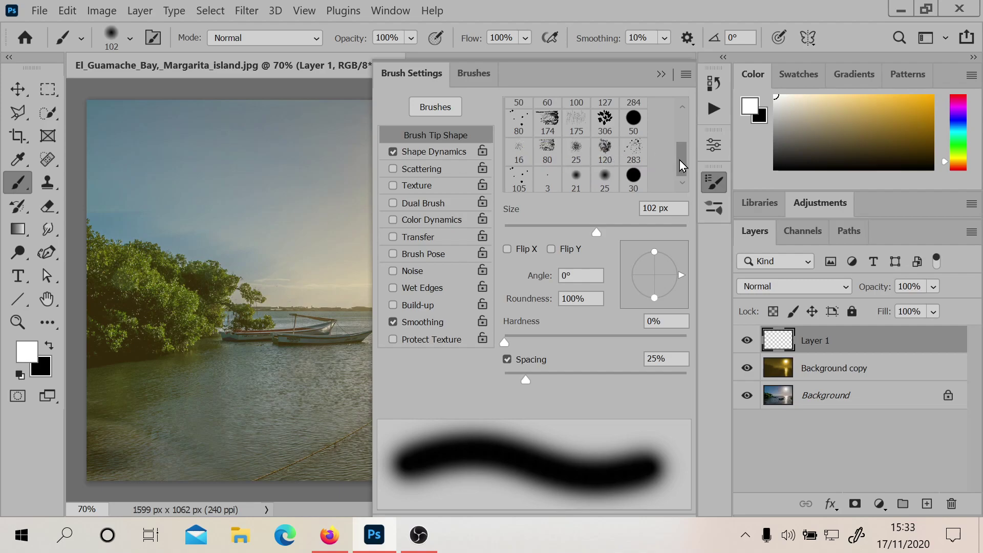
{"action": "left_click", "coordinate": [634, 154]}
{"action": "left_click_drag", "start_coordinate": [685, 161], "coordinate": [683, 136]}
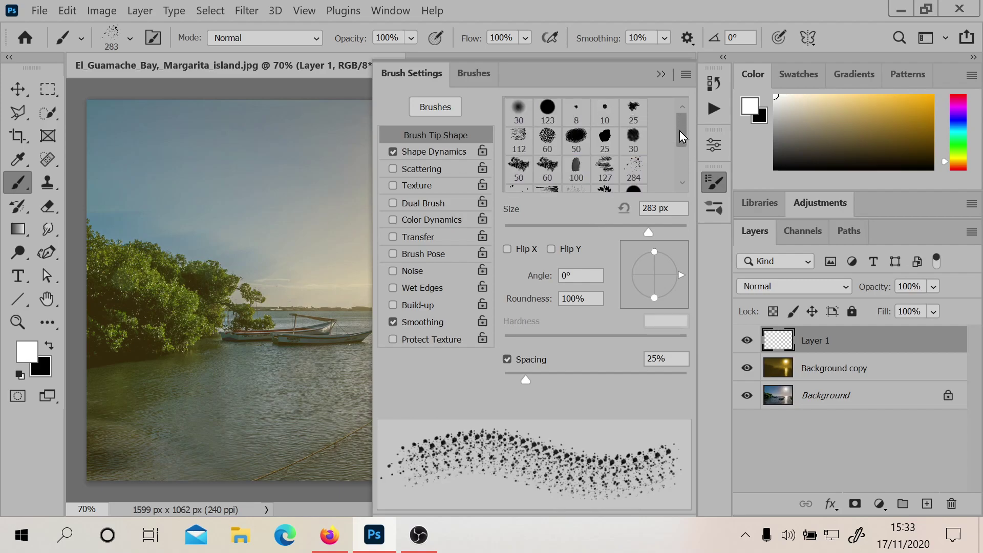
{"action": "left_click", "coordinate": [634, 174]}
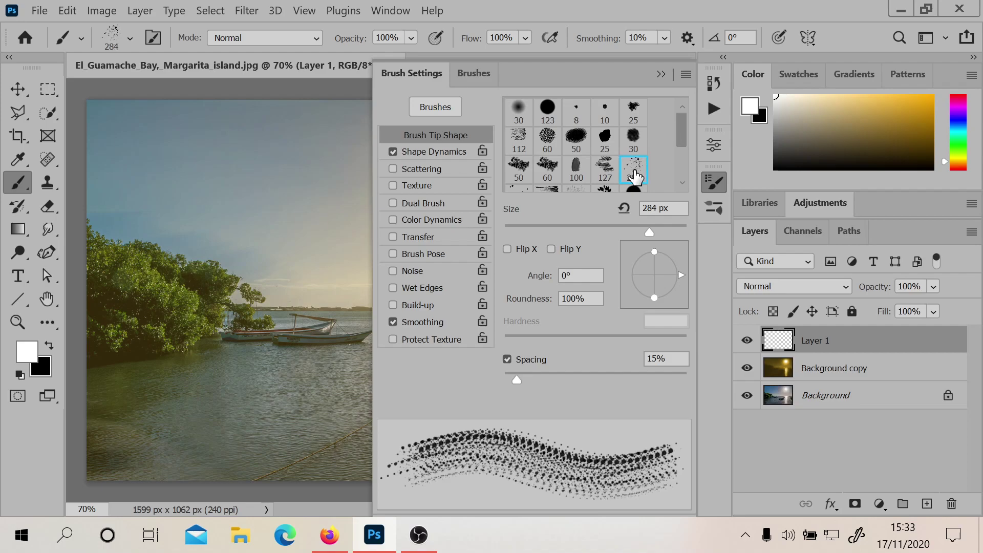
{"action": "left_click", "coordinate": [660, 212]}
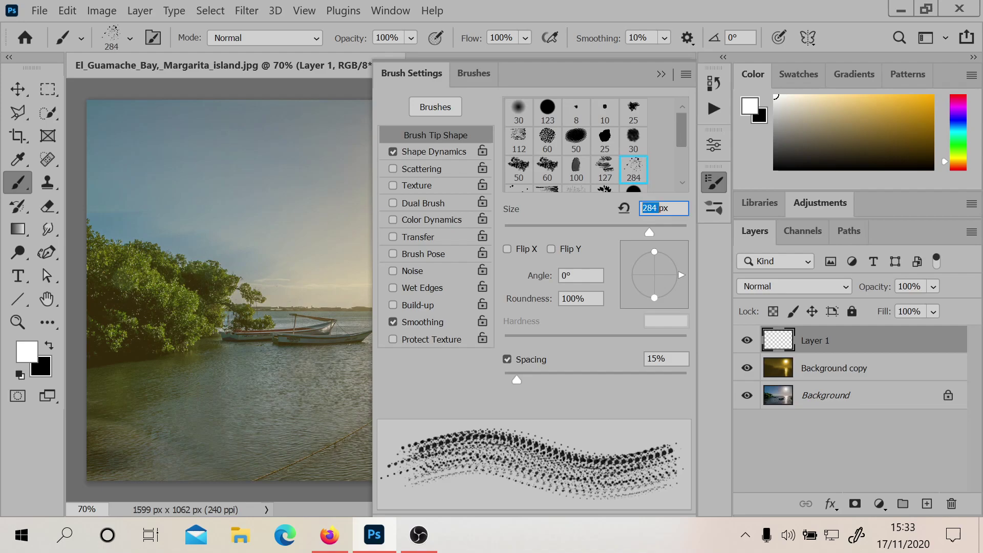
{"action": "type", "text": "100"}
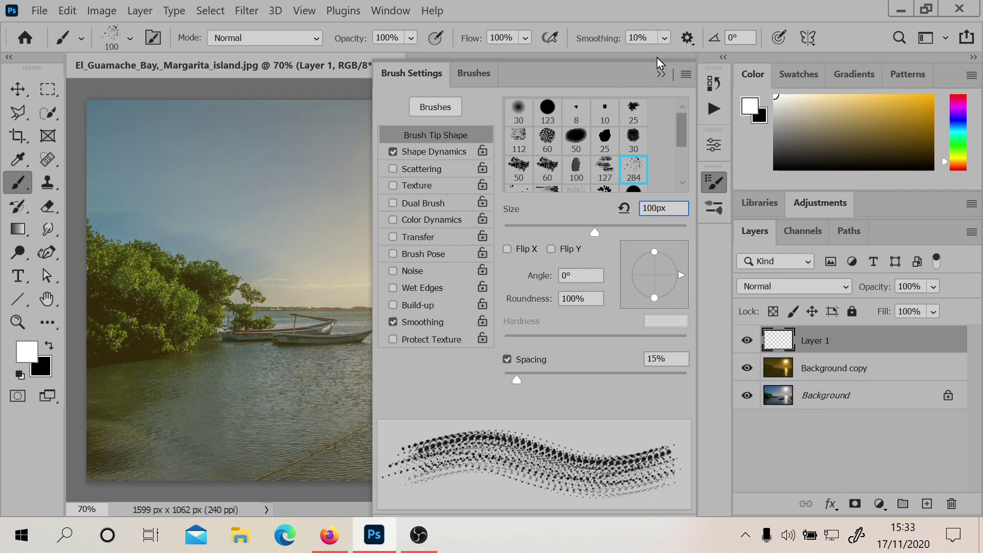
{"action": "left_click", "coordinate": [658, 75]}
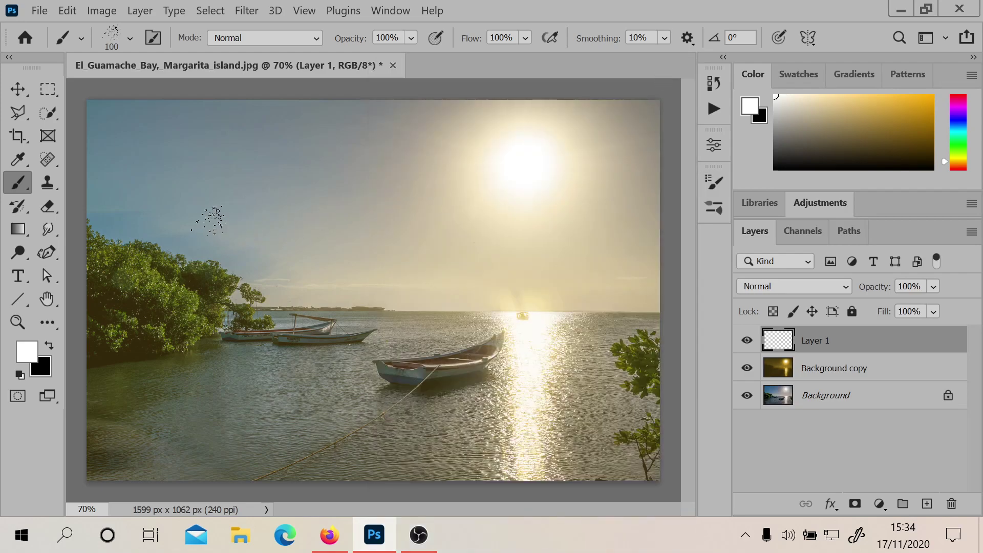
Paint white sparkle dots above the mangroves and arc them over the sun toward the water.
{"action": "left_click", "coordinate": [164, 225]}
{"action": "mouse_move", "coordinate": [134, 220]}
{"action": "left_mouse_down"}
{"action": "mouse_move", "coordinate": [158, 222]}
{"action": "mouse_move", "coordinate": [132, 216]}
{"action": "mouse_move", "coordinate": [229, 203]}
{"action": "left_mouse_up"}
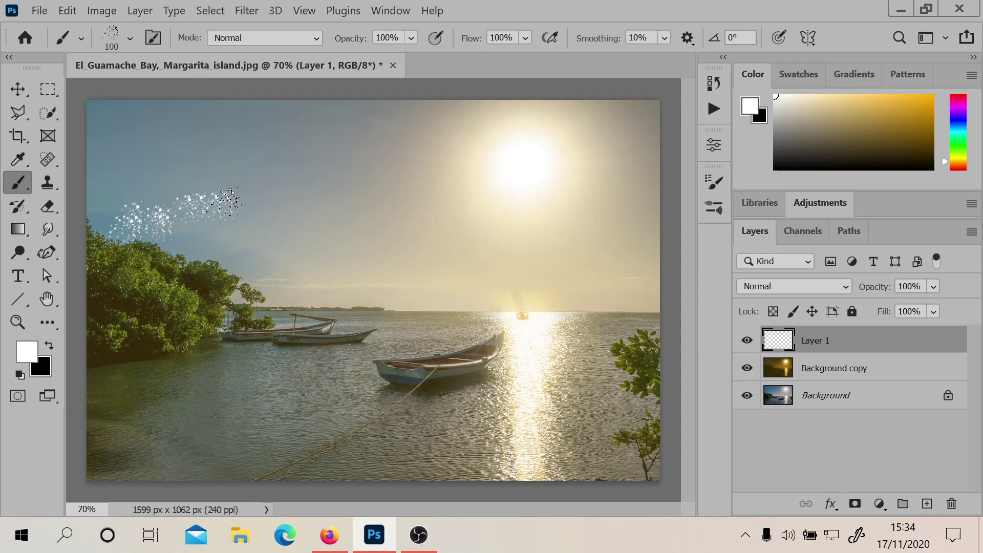
{"action": "left_click_drag", "start_coordinate": [297, 192], "coordinate": [258, 240]}
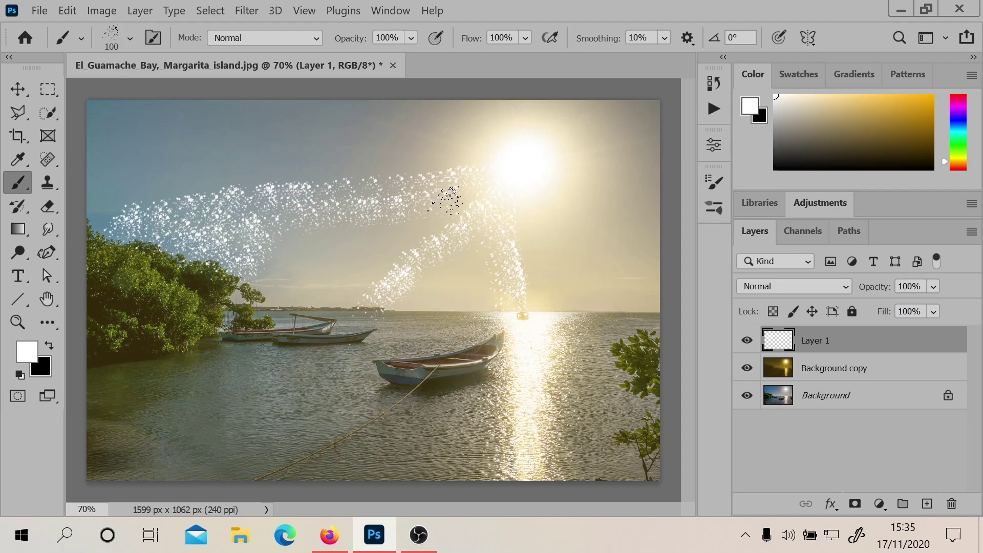
{"action": "left_click", "coordinate": [246, 10]}
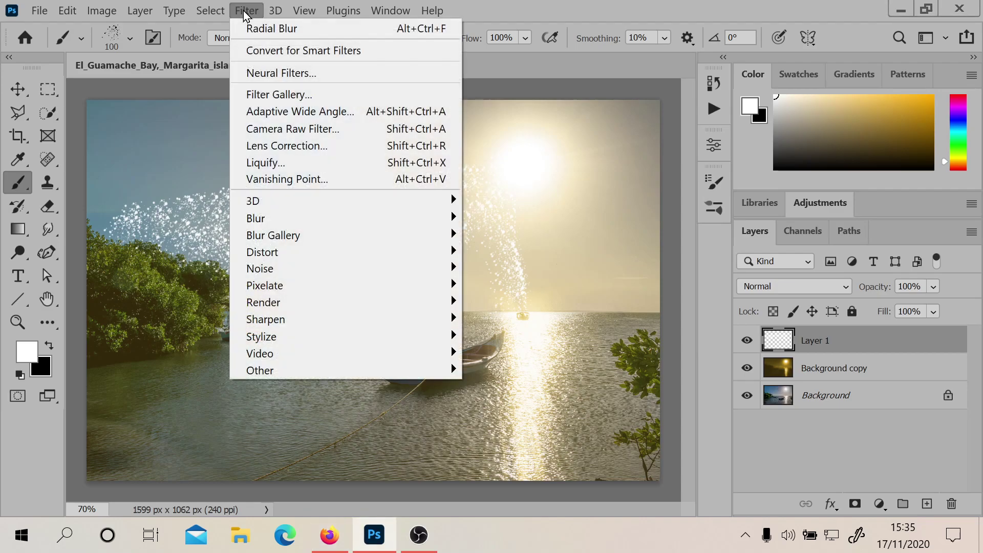
{"action": "left_click", "coordinate": [272, 29]}
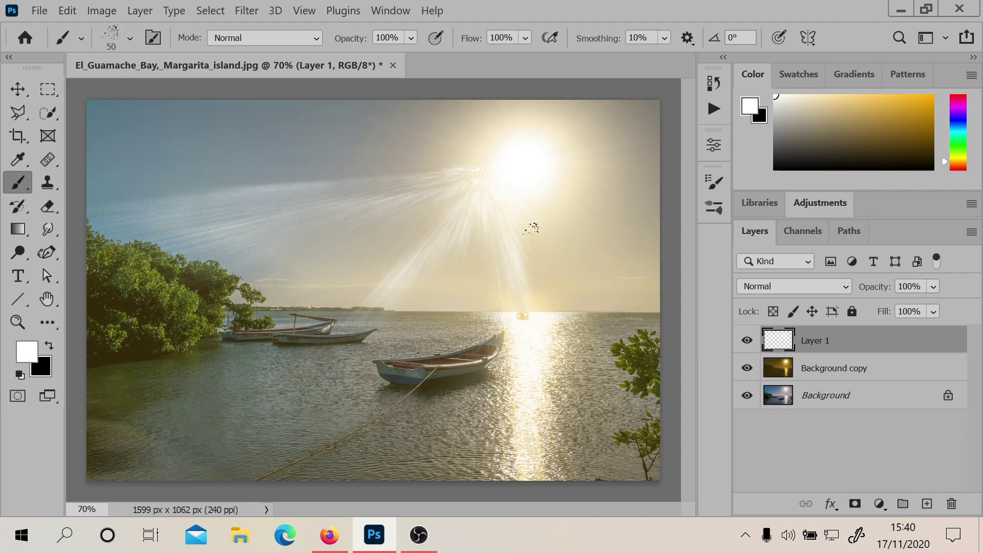
{"action": "key", "text": "ctrl+z"}
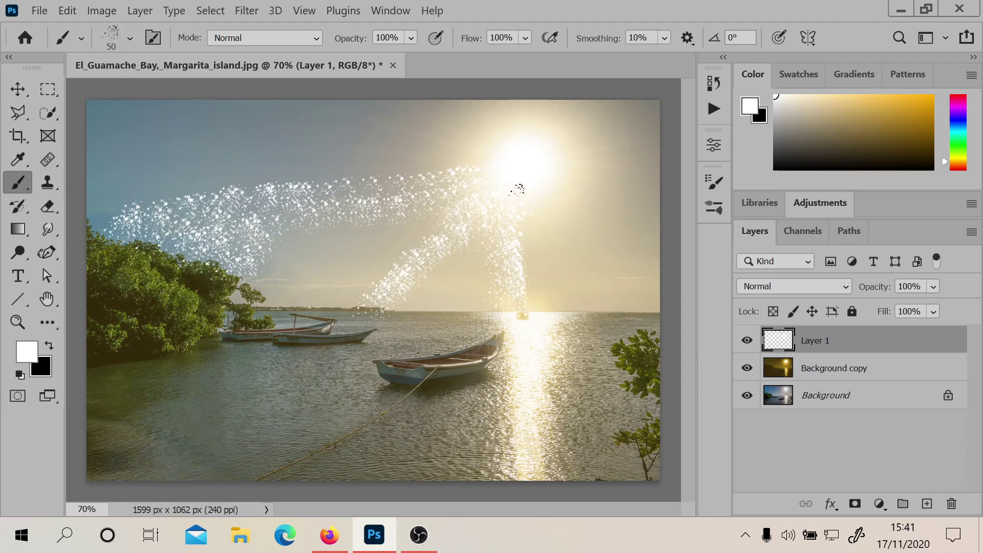
Enlarge the brush to 100 px and paint more sparkle dots from the horizon toward the sun.
{"action": "left_click", "coordinate": [115, 40]}
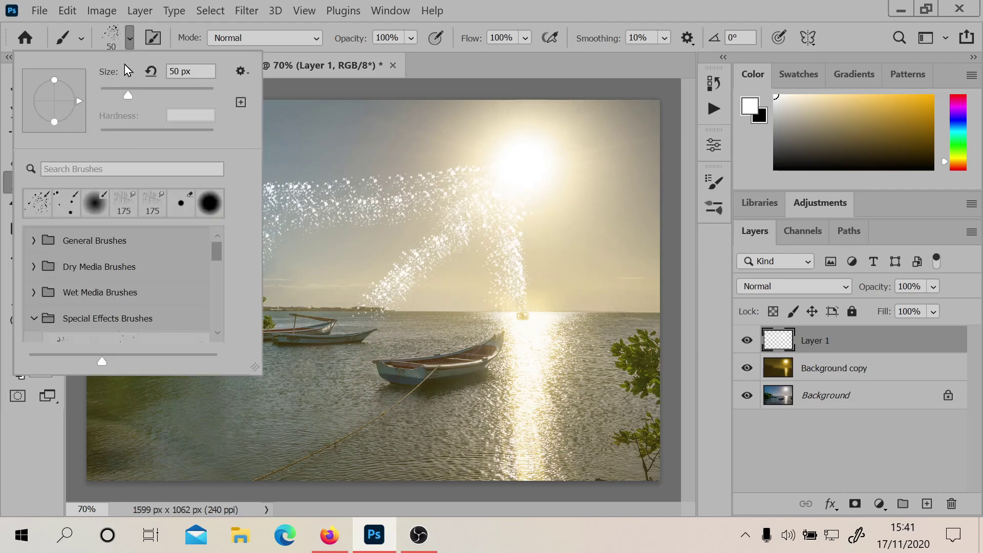
{"action": "left_click_drag", "start_coordinate": [130, 96], "coordinate": [158, 97]}
{"action": "key", "text": "Return"}
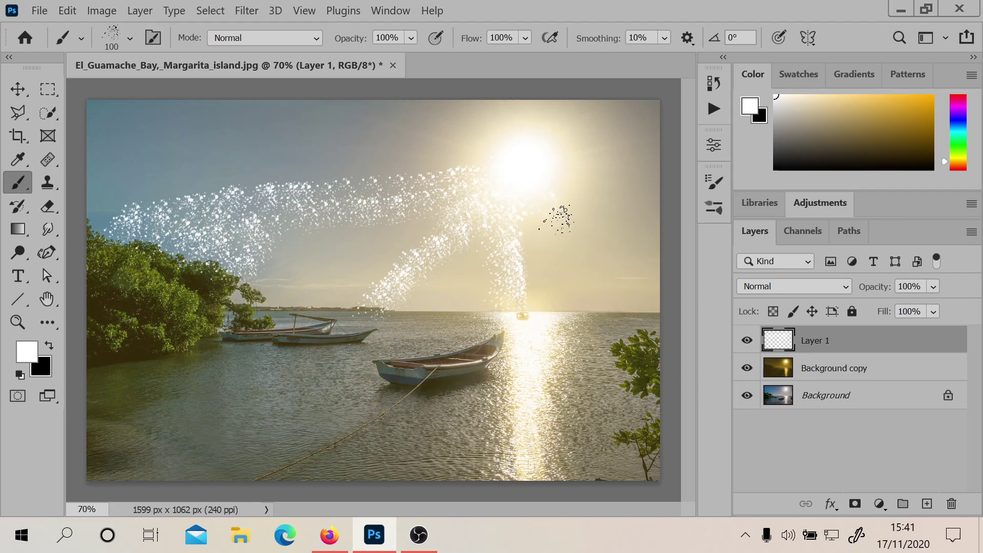
{"action": "left_click", "coordinate": [567, 220]}
{"action": "left_click_drag", "start_coordinate": [603, 300], "coordinate": [548, 174]}
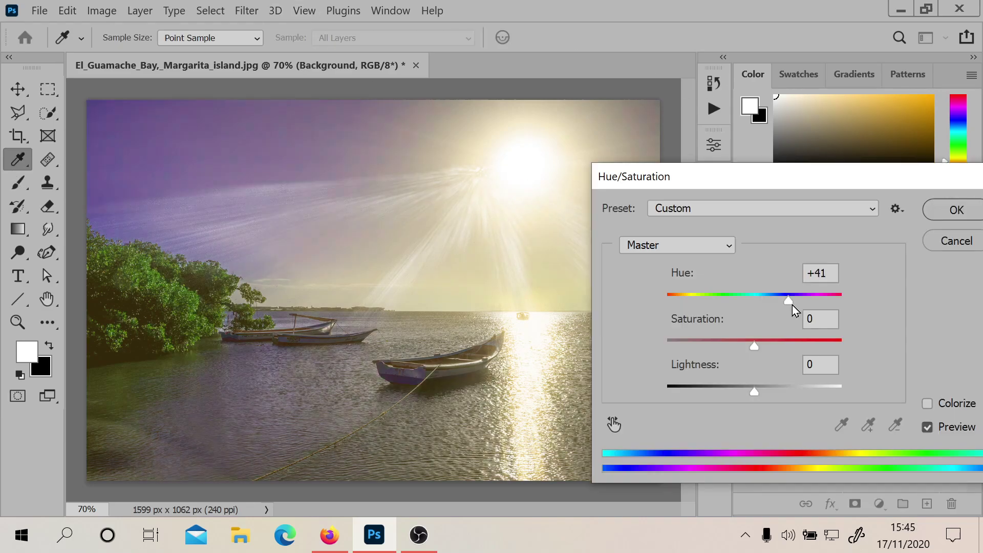
Shift the Background hue +36 toward purple, lower saturation slightly, and apply Brightness 32, Contrast 62.
{"action": "mouse_move", "coordinate": [791, 305]}
{"action": "left_mouse_down"}
{"action": "mouse_move", "coordinate": [806, 305]}
{"action": "mouse_move", "coordinate": [775, 306]}
{"action": "mouse_move", "coordinate": [787, 305]}
{"action": "left_mouse_up"}
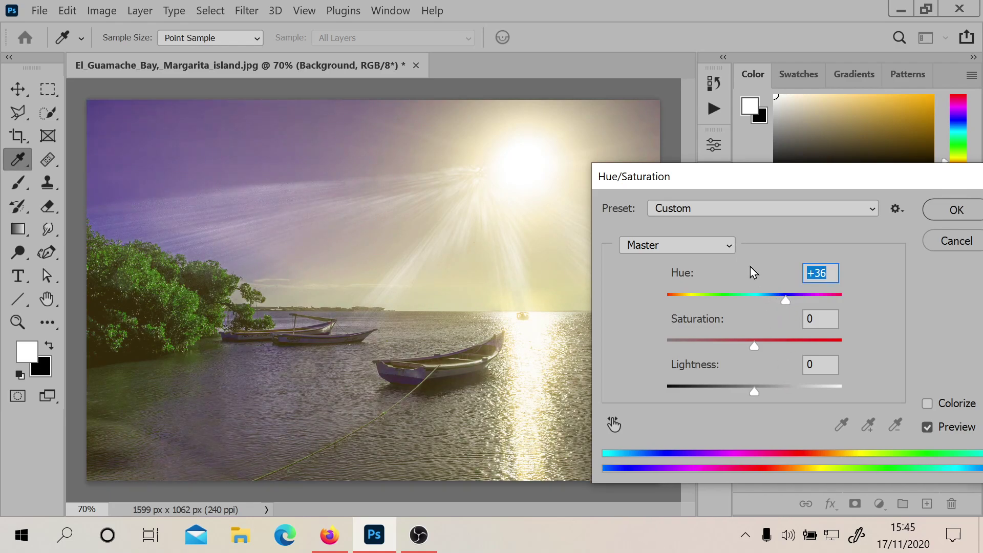
{"action": "left_click_drag", "start_coordinate": [754, 346], "coordinate": [748, 347]}
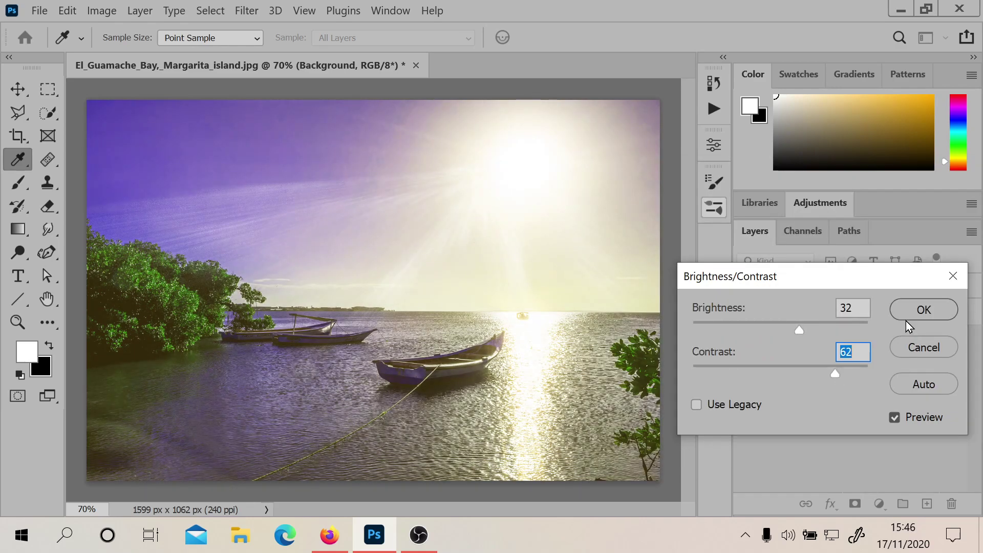
{"action": "left_click", "coordinate": [923, 308]}
Use Layer > Flatten Image to merge the rays, sparkles and photo into one Background.
{"action": "left_click", "coordinate": [140, 11]}
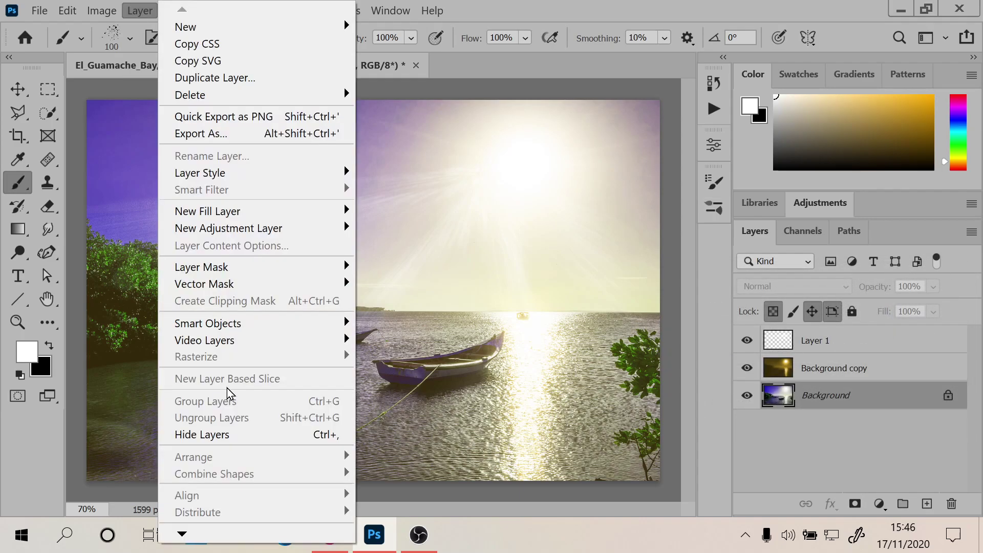
{"action": "mouse_move", "coordinate": [199, 535]}
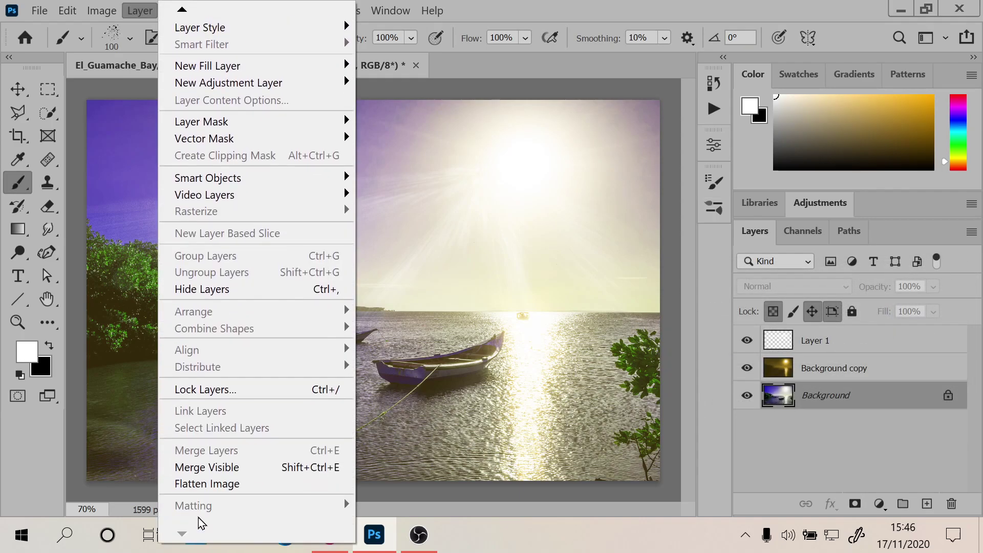
{"action": "left_click", "coordinate": [202, 484]}
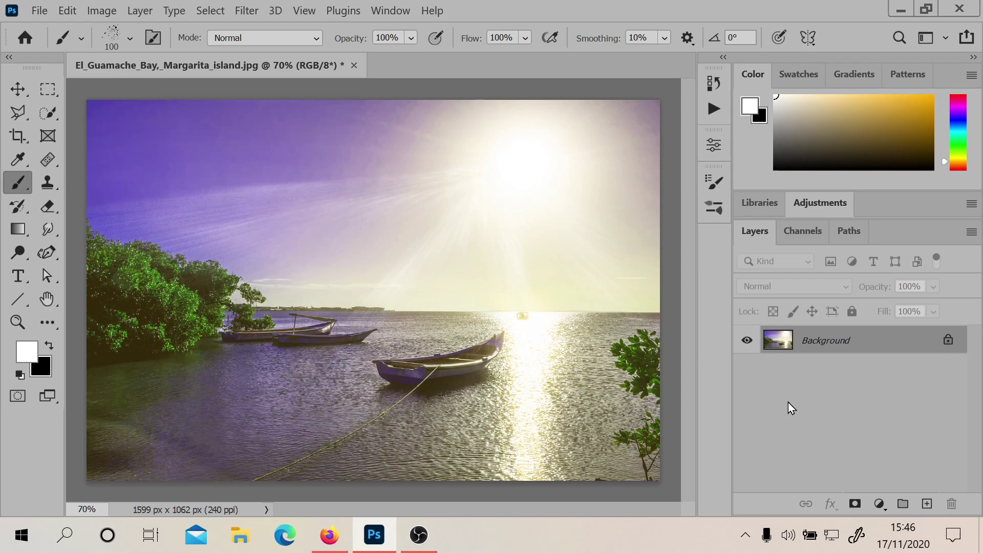